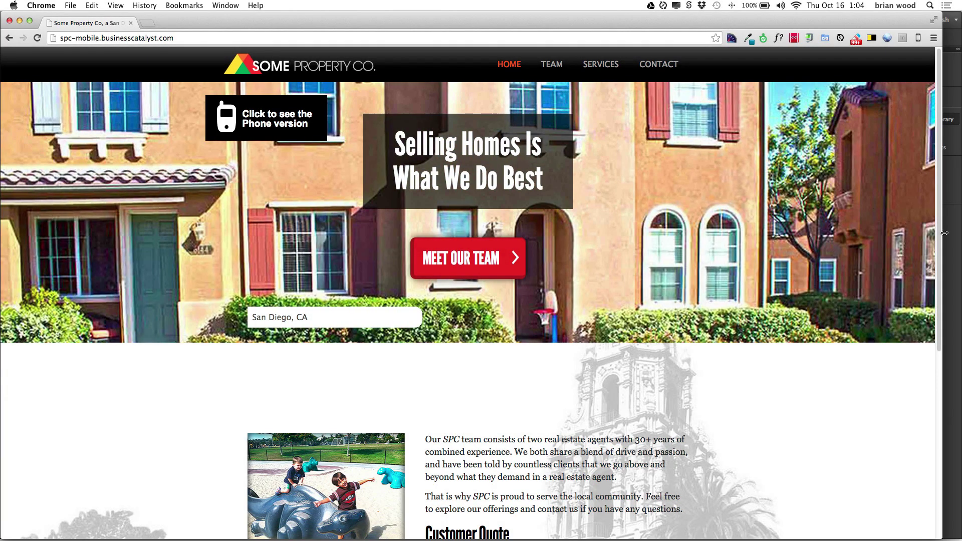
- Narrow the Chrome window to check the live home page slideshow, then switch to Adobe Muse
mouse_move(945, 233)
mouse_down()
mouse_move(739, 229)
mouse_move(941, 227)
mouse_up()
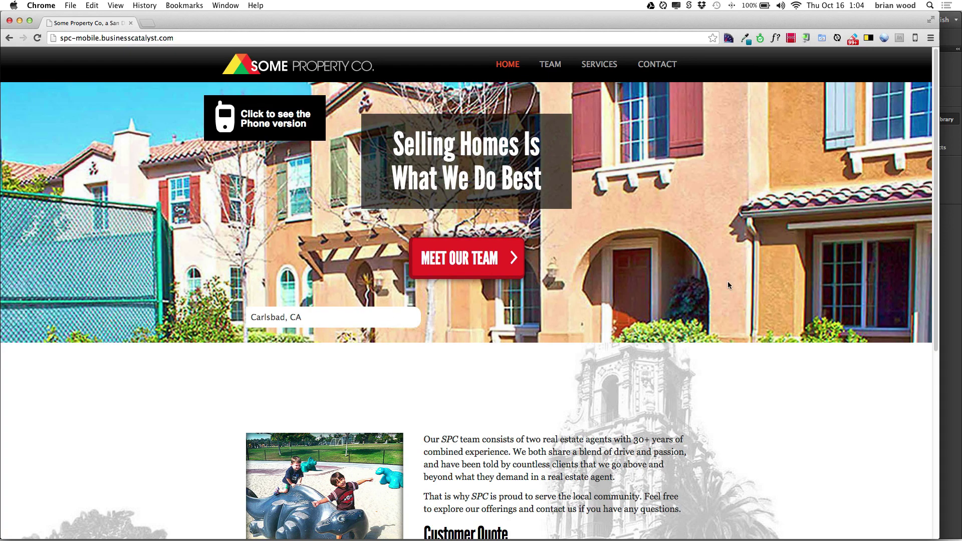
mouse_move(938, 259)
mouse_down()
mouse_move(671, 243)
mouse_move(892, 248)
mouse_move(714, 253)
mouse_move(924, 260)
mouse_up()
key(super+Tab)
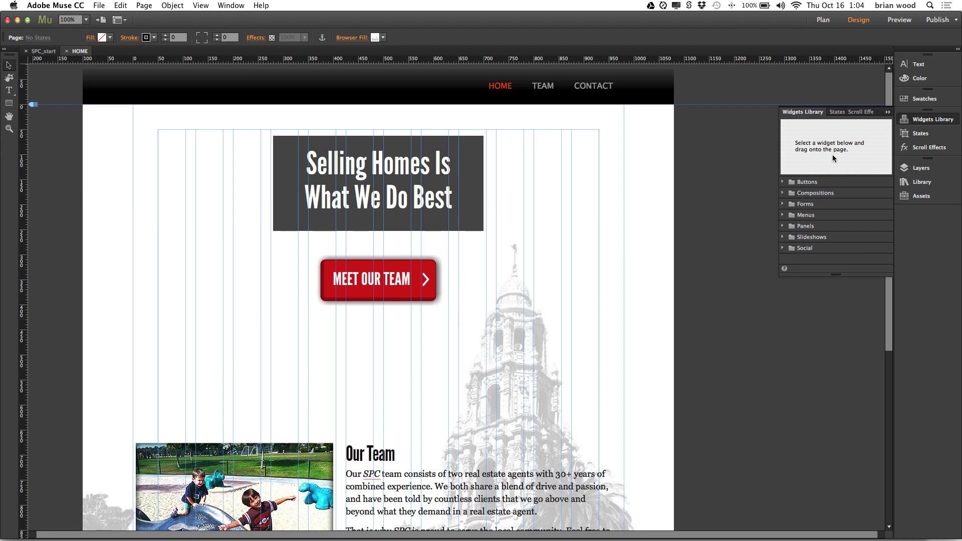
- Drag a Blank slideshow widget from the Slideshows library onto the home page's top left
click(783, 237)
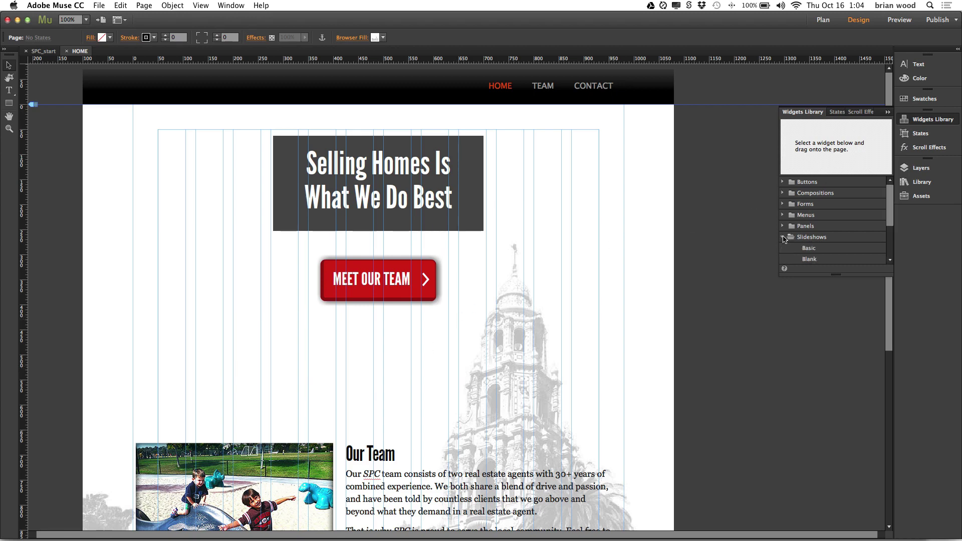
scroll(824, 239, down, 1)
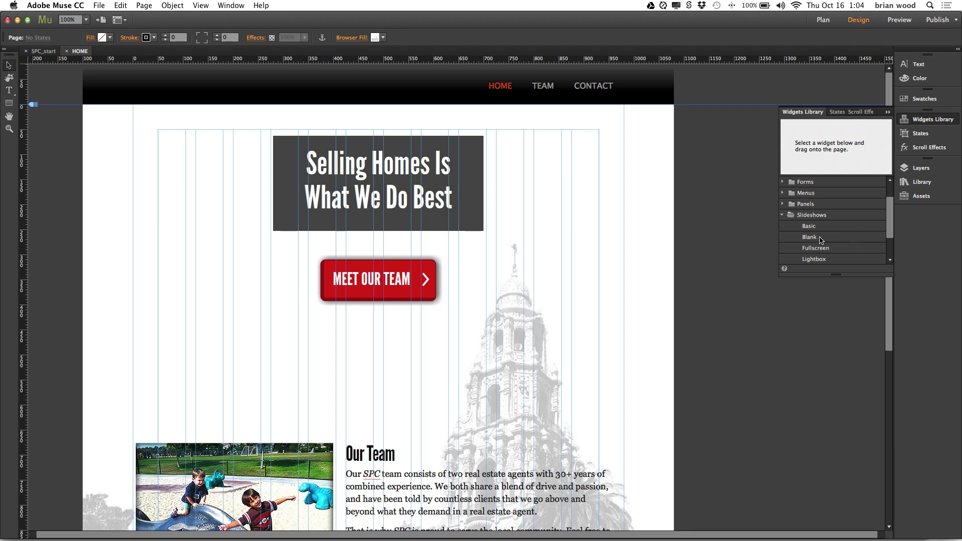
click(821, 238)
drag(816, 241, 151, 126)
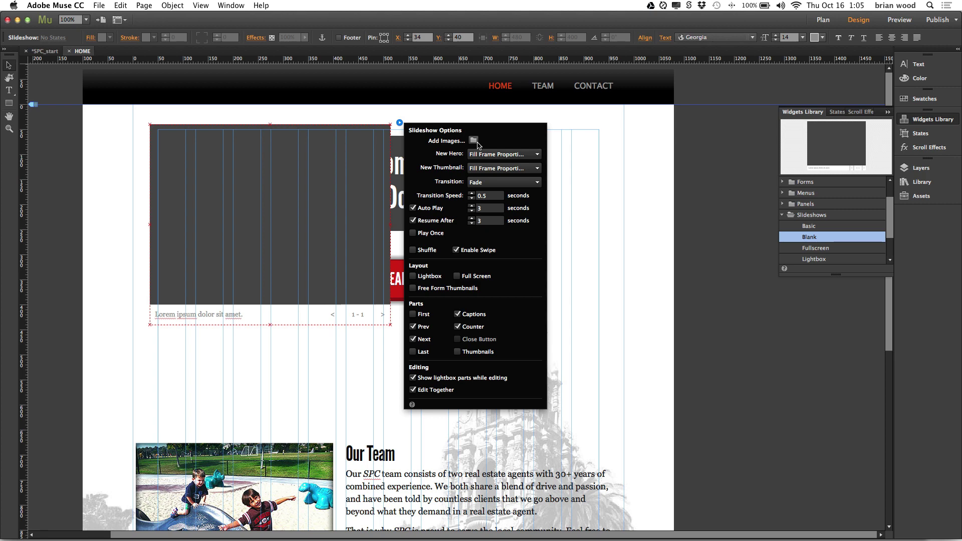
- Start adding slideshow images and browse to the Desktop gallery folder
click(474, 141)
click(474, 143)
click(323, 146)
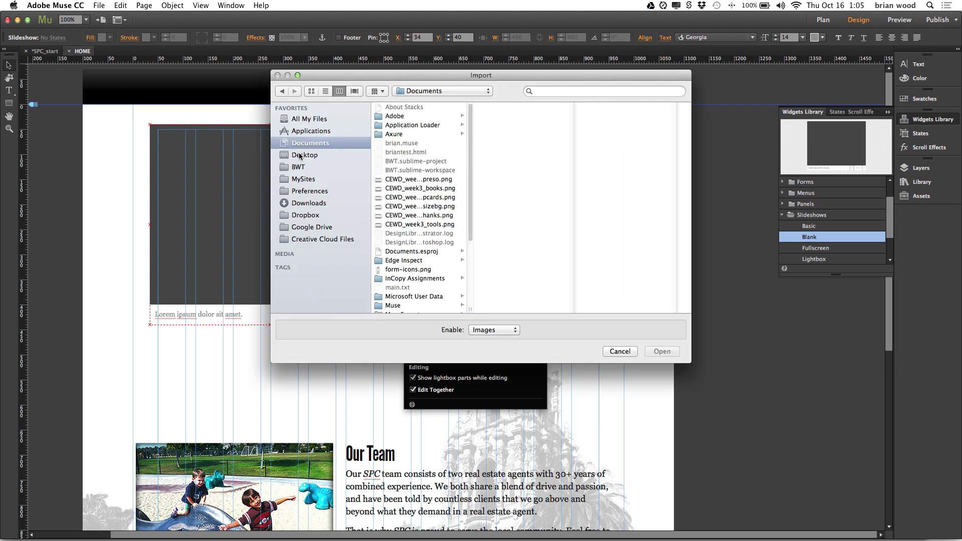
click(299, 156)
click(397, 117)
- Select home-slide1.jpg through home-slide3.jpg and import them into the slideshow
click(512, 108)
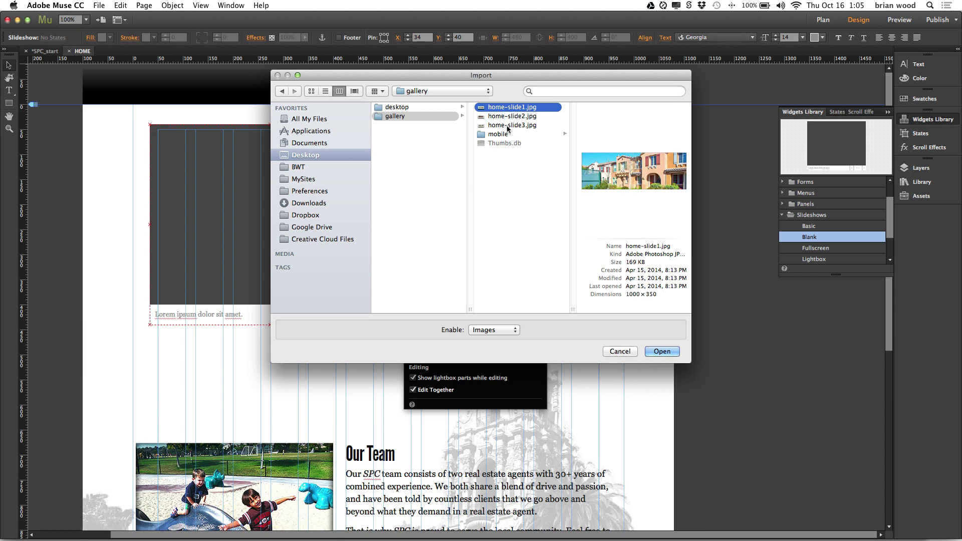
click(506, 120)
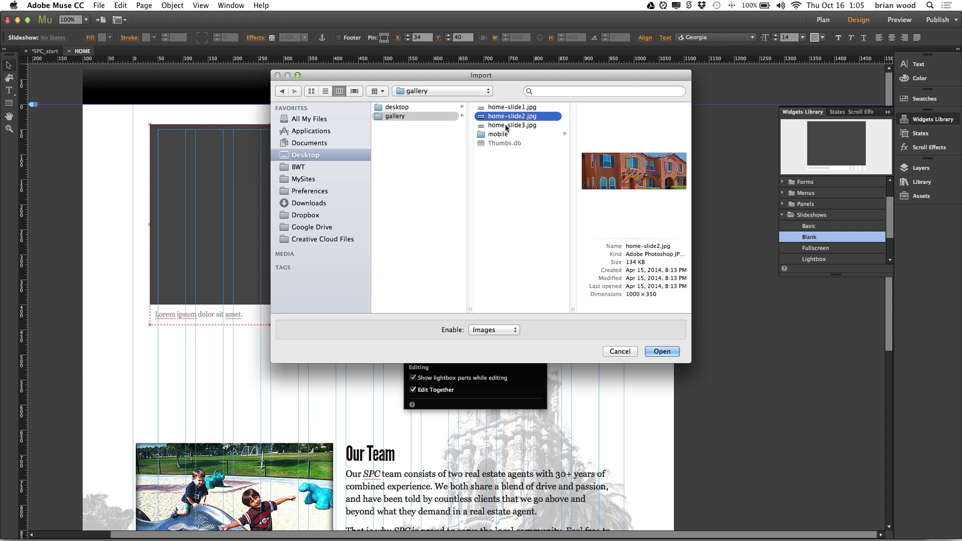
click(506, 125)
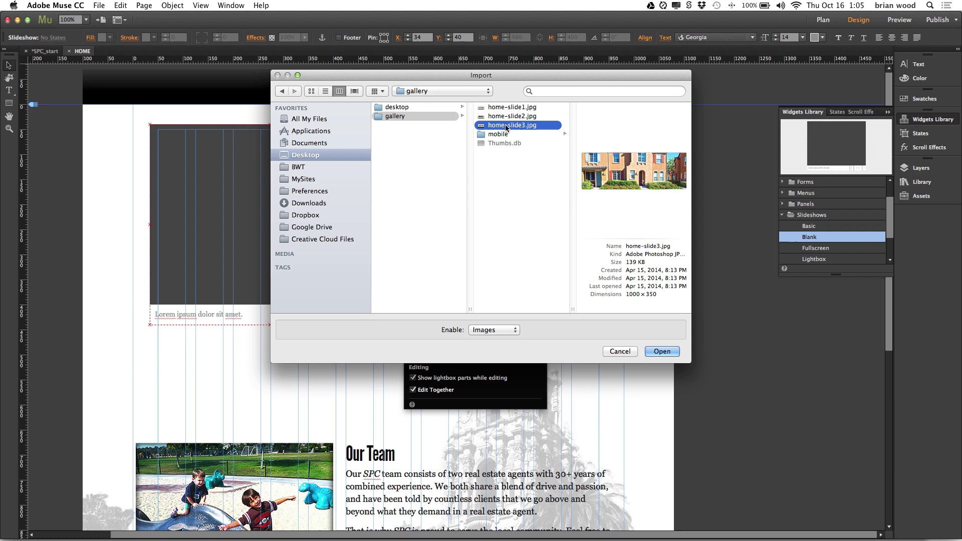
shift+click(510, 109)
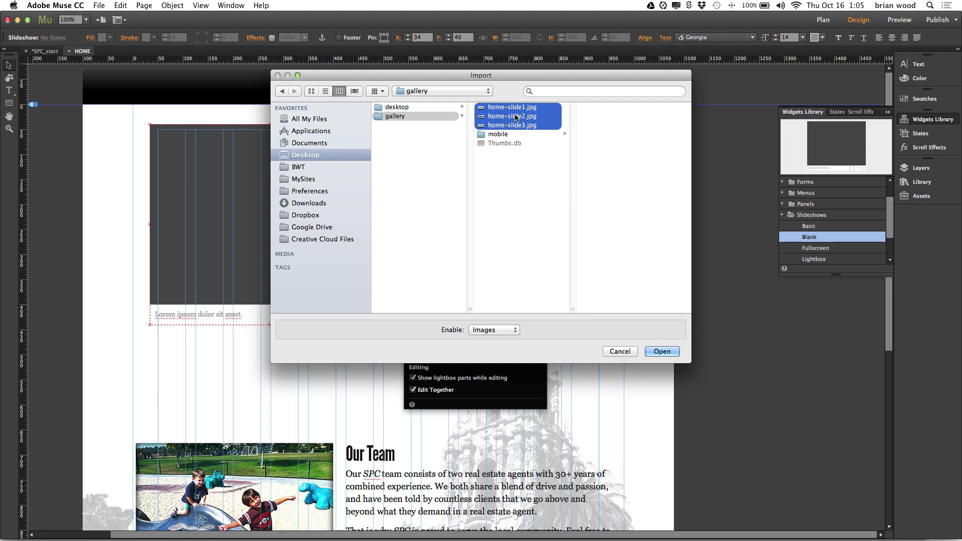
click(662, 351)
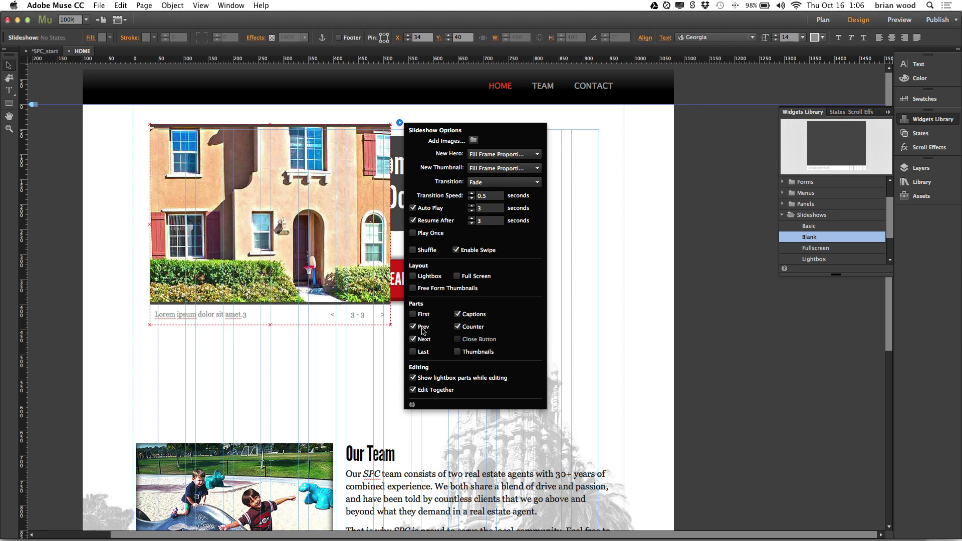
- Turn off the slideshow's Counter, Prev, Next and Captions parts, then deselect it
click(457, 327)
click(413, 326)
click(413, 340)
click(458, 315)
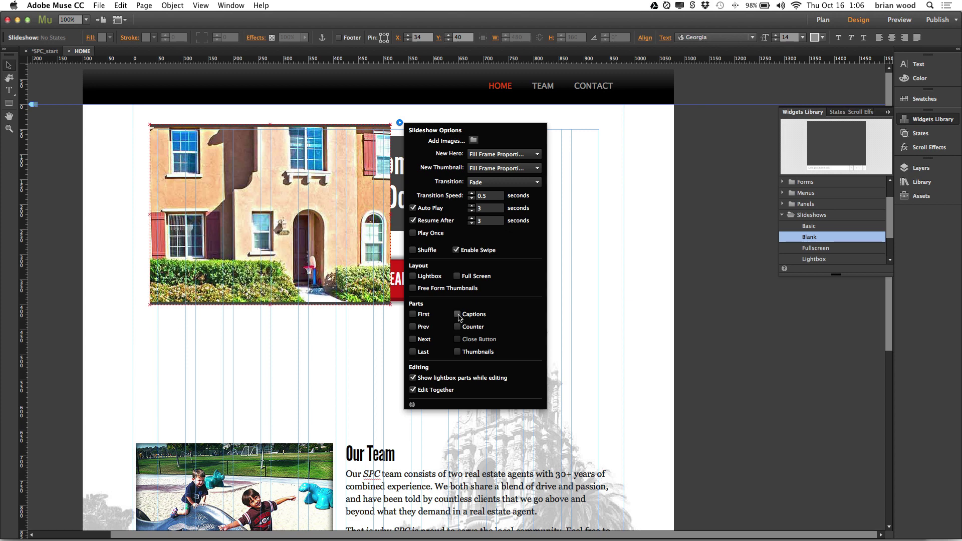
click(110, 150)
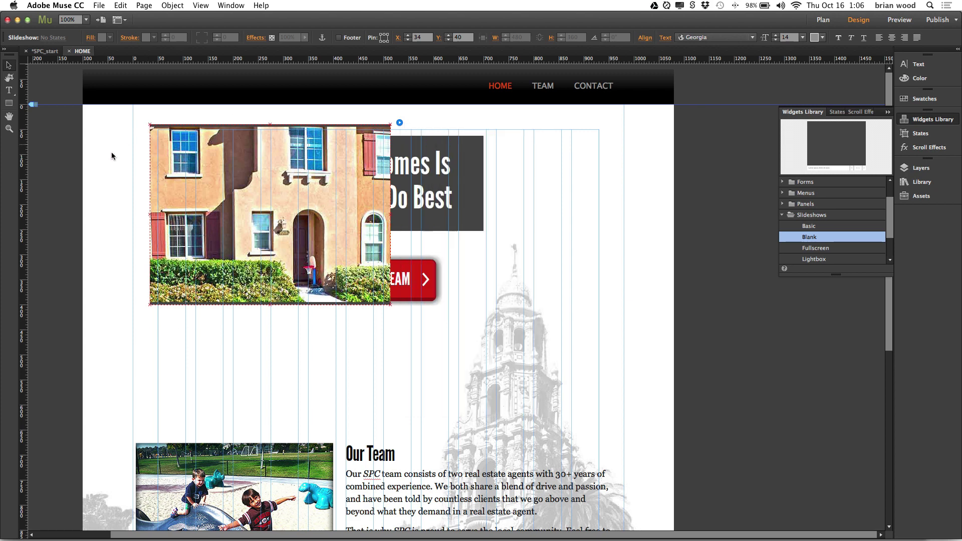
- Select the slideshow's house image and make it 100% browser width
click(269, 168)
click(274, 188)
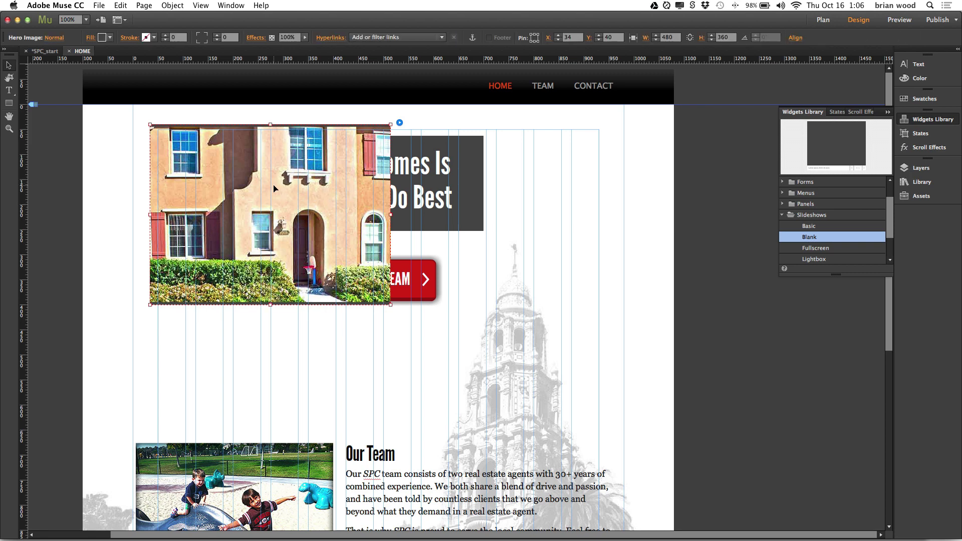
click(634, 39)
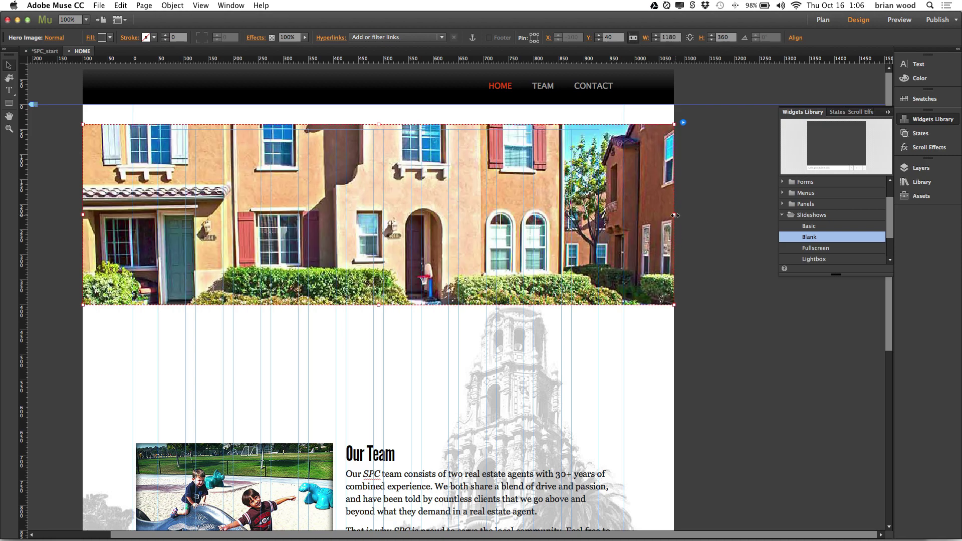
- Move the house image up to Y 0 under the header and stretch it to 421 px tall
mouse_move(675, 215)
mouse_down()
mouse_move(646, 216)
mouse_move(675, 216)
mouse_up()
key(shift+Up)
key(shift+Up)
key(shift+Up)
key(shift+Up)
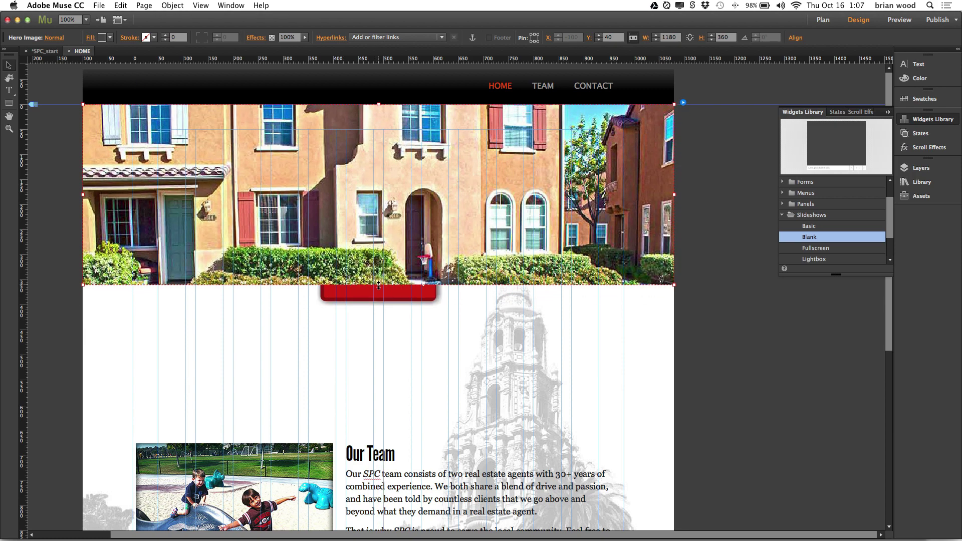
drag(379, 285, 383, 316)
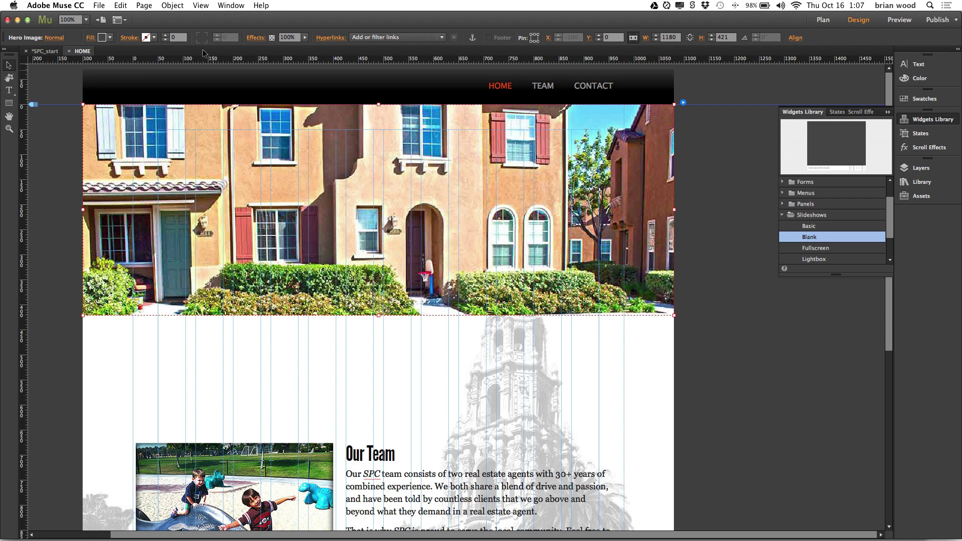
- Send the house image to the back of the page's stacking order
click(175, 6)
click(189, 45)
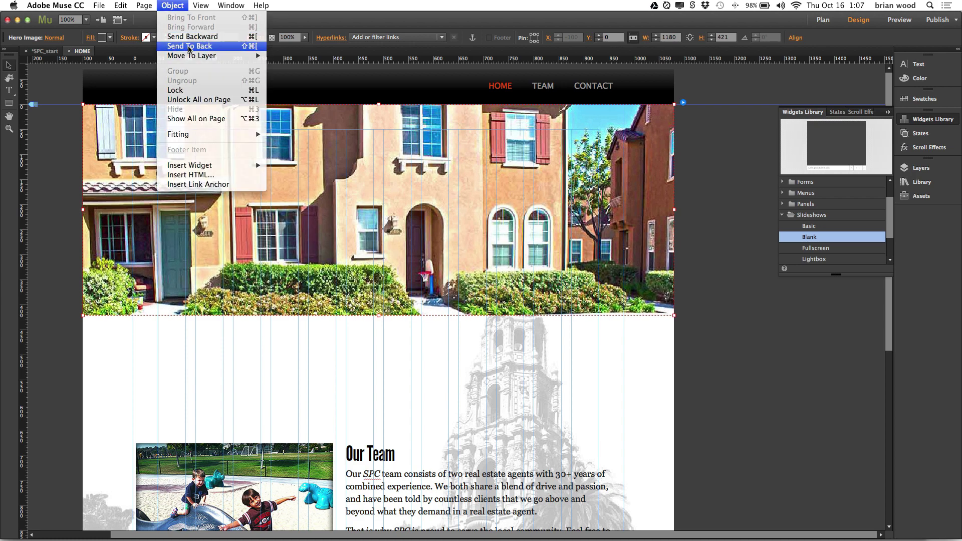
click(921, 168)
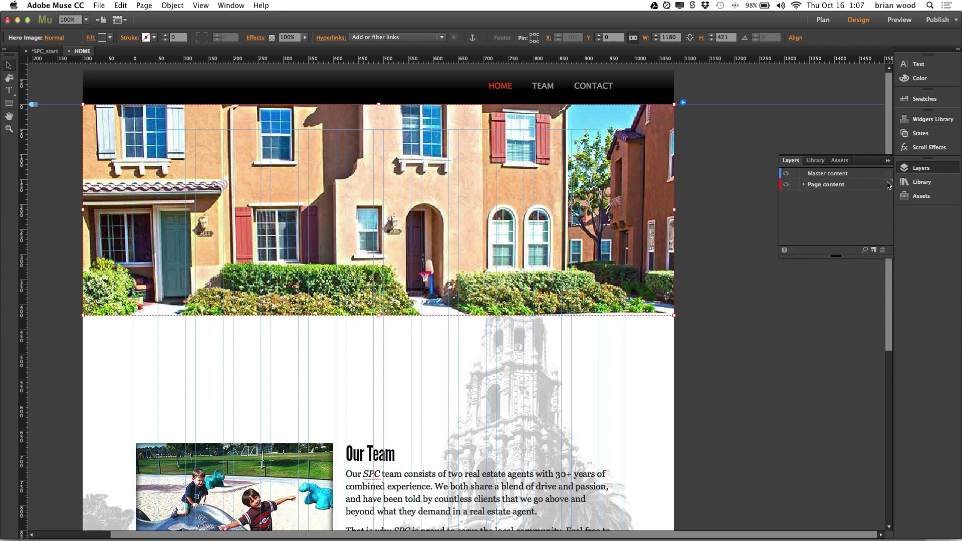
drag(889, 185, 889, 175)
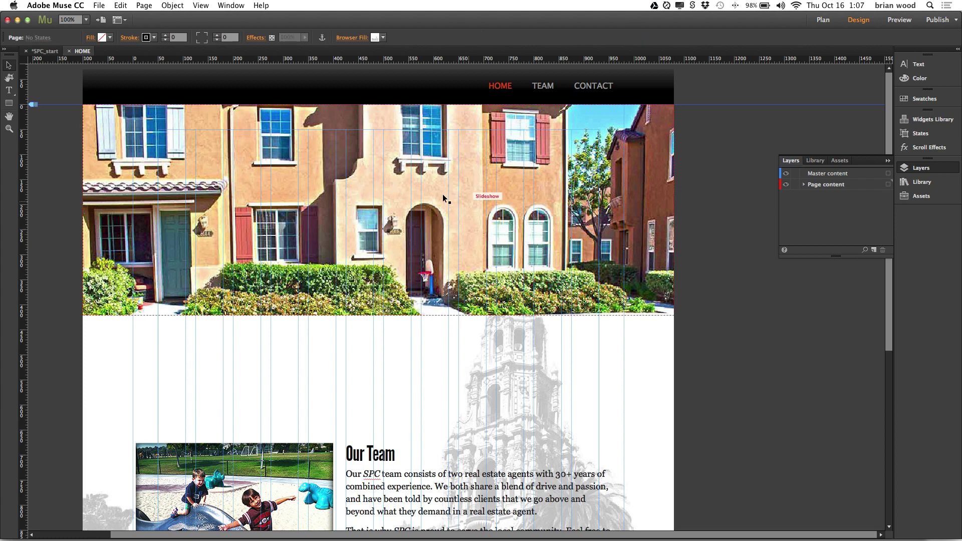
- Select the whole slideshow and preview the site in the browser
click(411, 176)
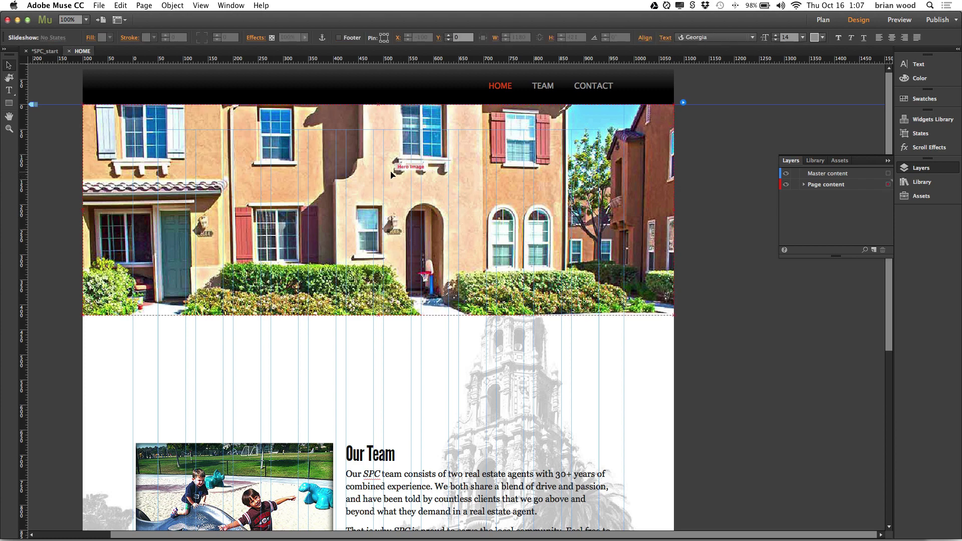
click(98, 6)
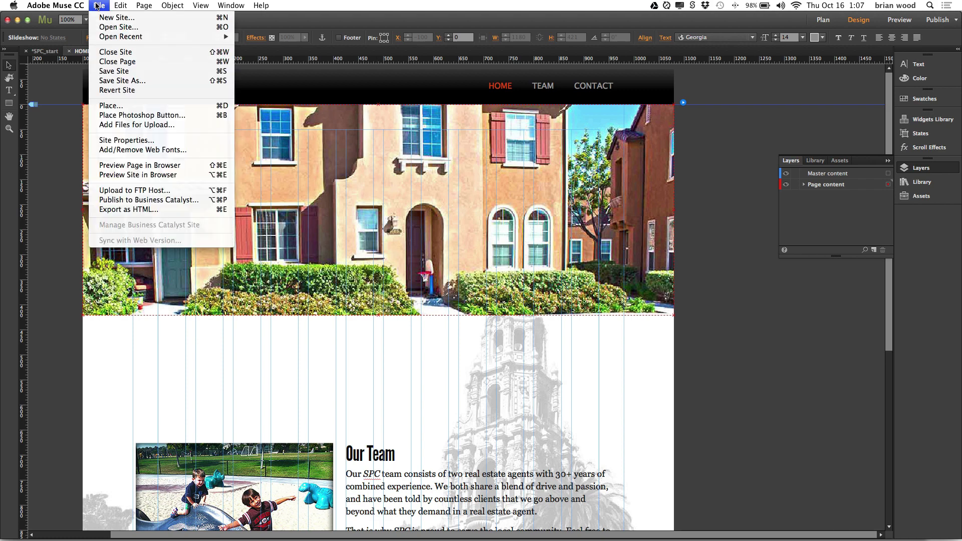
click(133, 175)
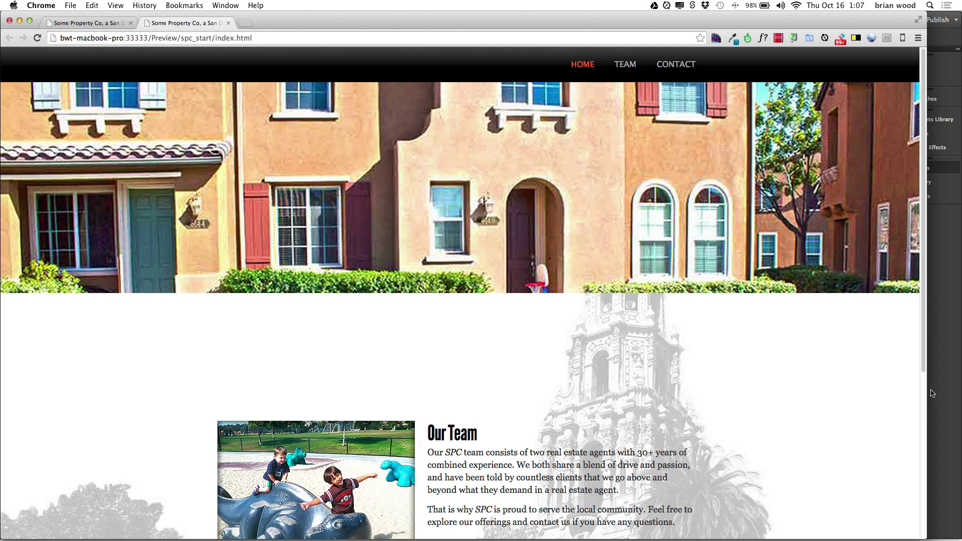
- Narrow and then widen the Chrome window to confirm the slideshow stays full width
drag(927, 394, 915, 358)
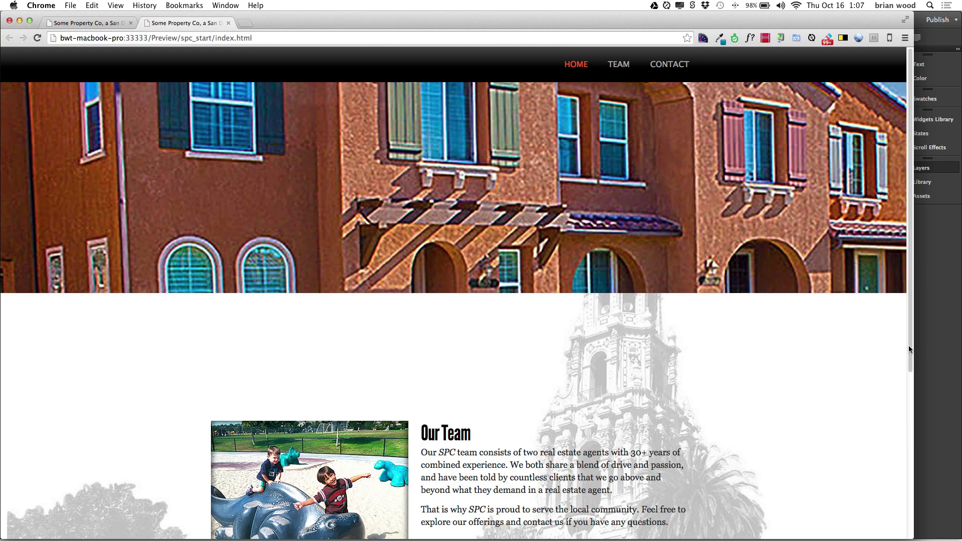
drag(910, 349, 946, 373)
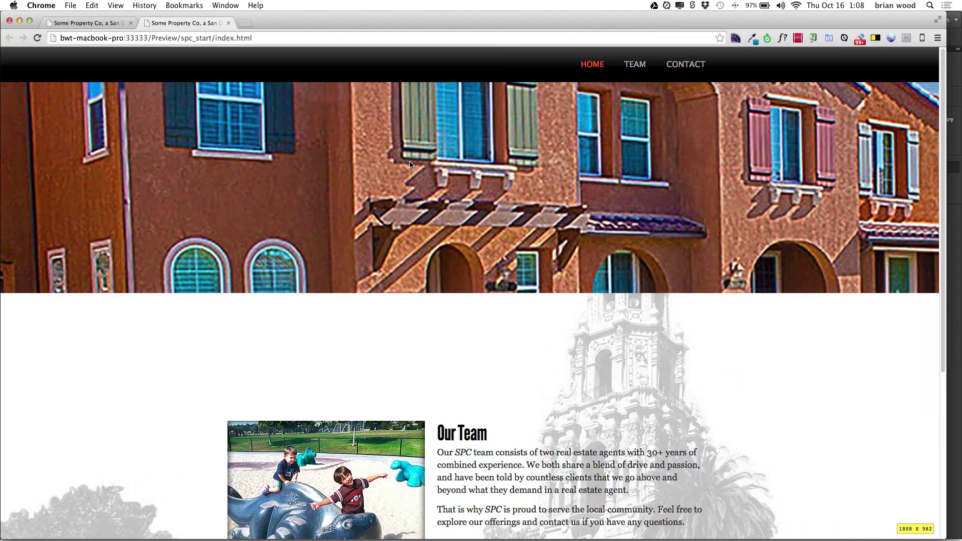